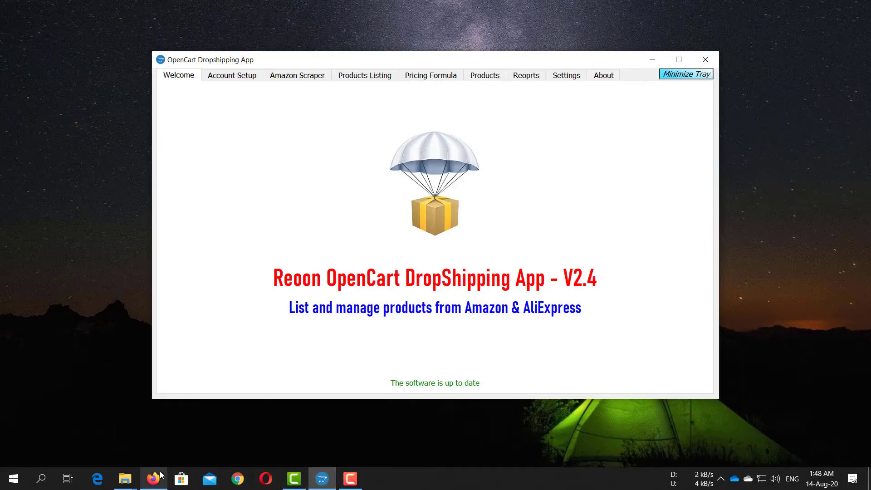
Step: Bring the Firefox window showing the Reoon Test Store homepage to the front
{"action": "left_click", "coordinate": [154, 477]}
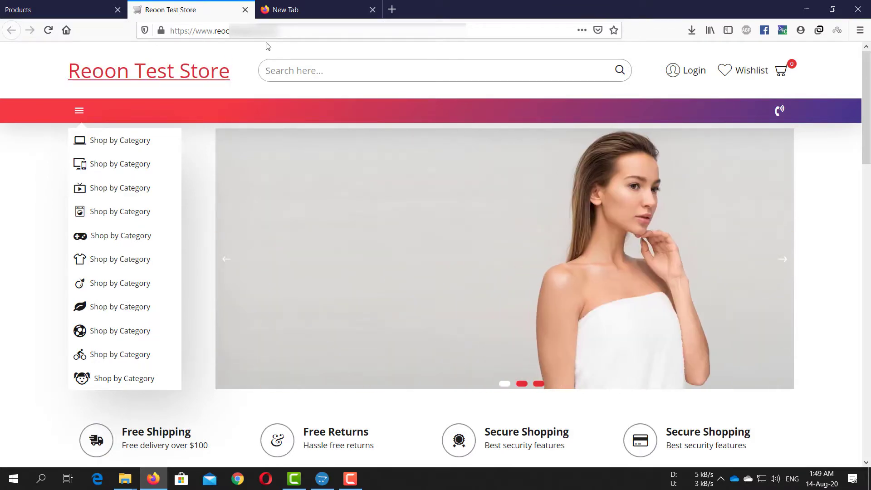
Step: Load amazon.co.uk in the empty new browser tab
{"action": "left_click", "coordinate": [311, 5]}
{"action": "type", "text": "amazon.co.uk/"}
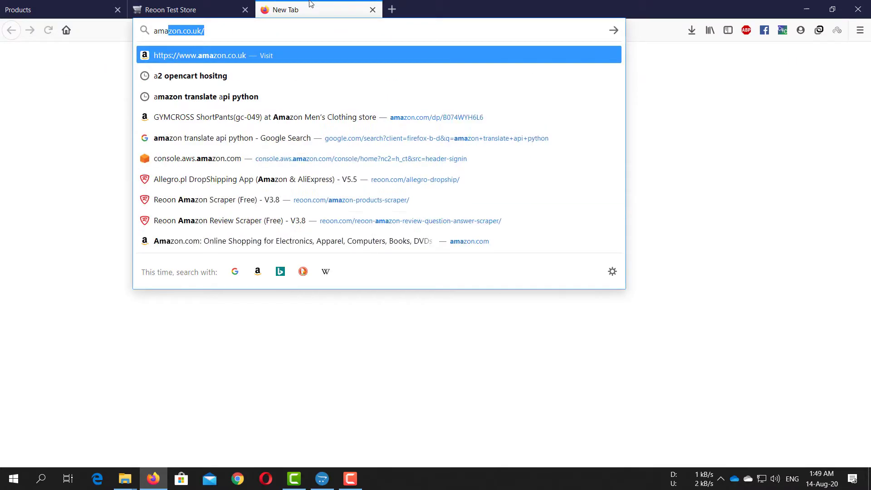
{"action": "key", "text": "Return"}
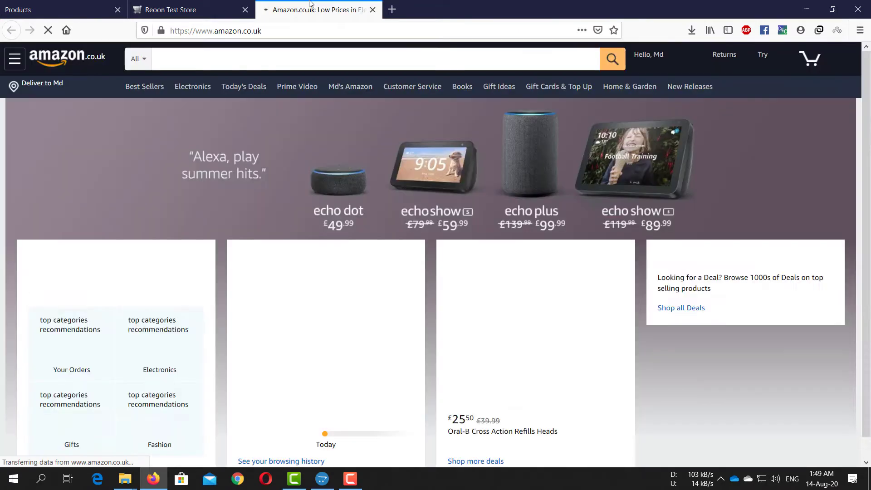
Step: Search for the Samsung Galaxy Book S 13.3 Inch 8 GB i5 laptop and open its product page
{"action": "left_click", "coordinate": [276, 64]}
{"action": "type", "text": "Samsung Galaxy Book S 13.3 Inch 8 GB Intel i5 Laptop - Mercury Grey (UK Version)"}
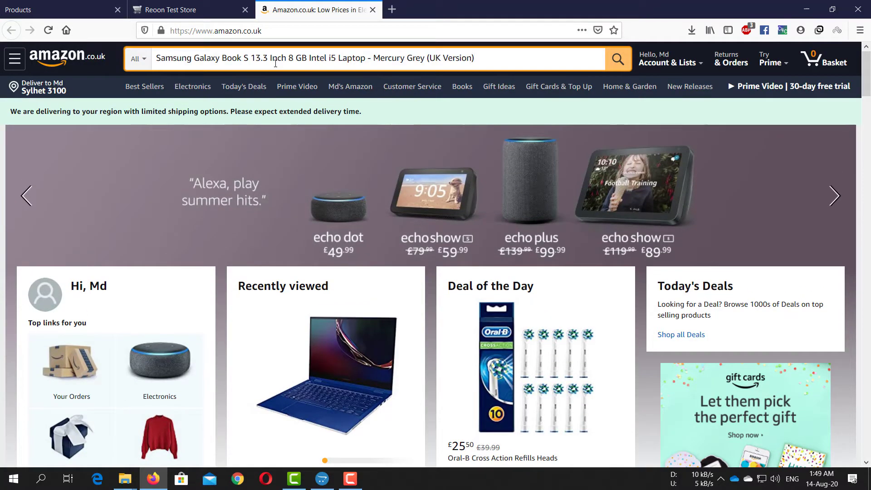
{"action": "key", "text": "Return"}
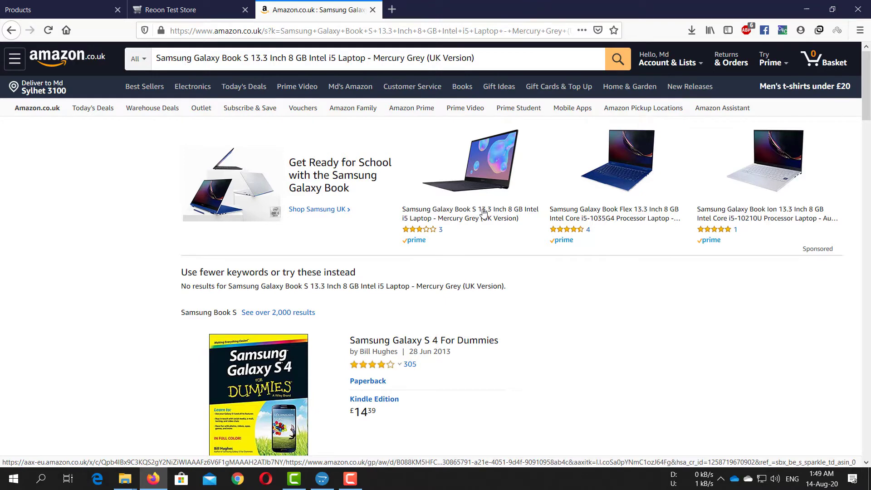
{"action": "left_click", "coordinate": [467, 219]}
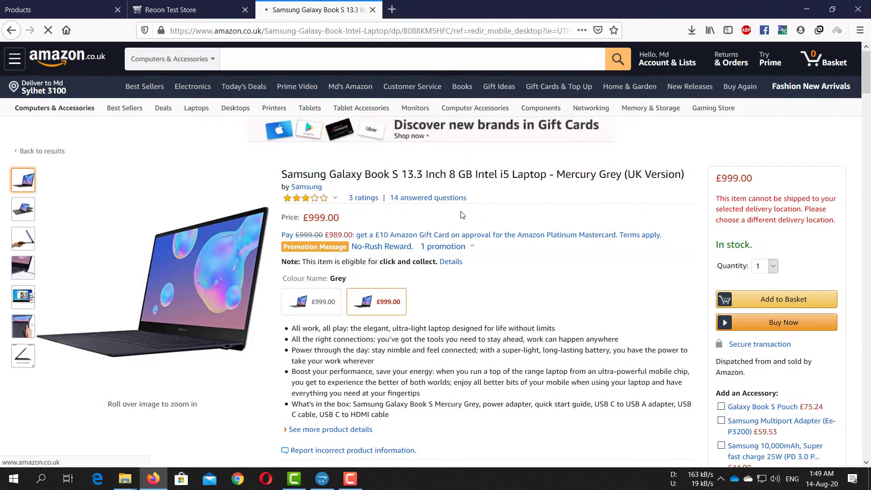
{"action": "scroll", "coordinate": [463, 215], "scroll_direction": "down", "scroll_amount": 4}
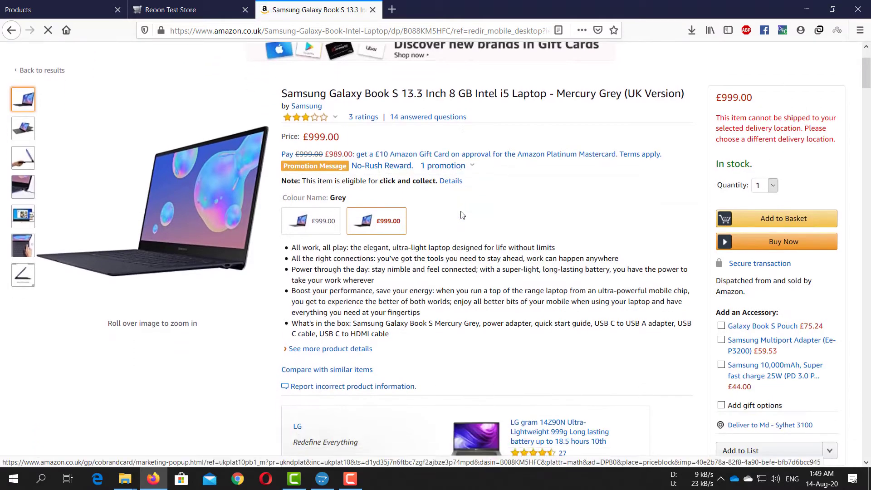
{"action": "scroll", "coordinate": [462, 216], "scroll_direction": "up", "scroll_amount": 3}
{"action": "left_click", "coordinate": [462, 214]}
{"action": "scroll", "coordinate": [432, 246], "scroll_direction": "down", "scroll_amount": 10}
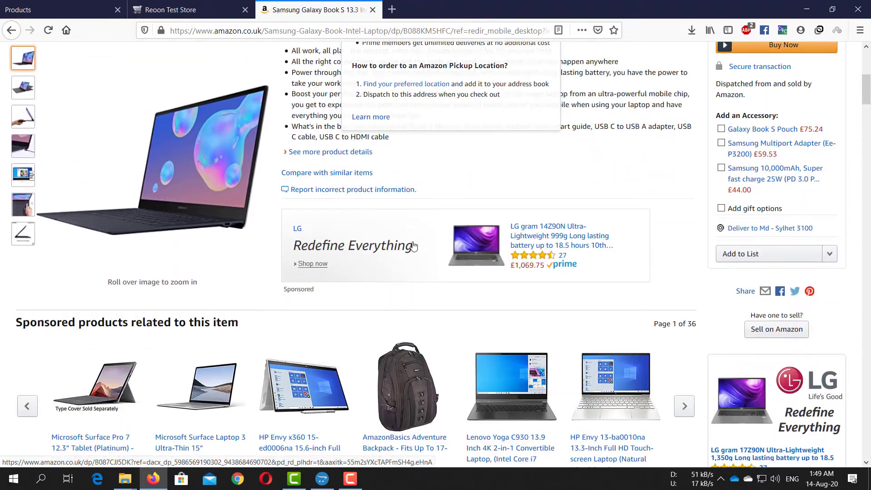
{"action": "scroll", "coordinate": [608, 282], "scroll_direction": "down", "scroll_amount": 15}
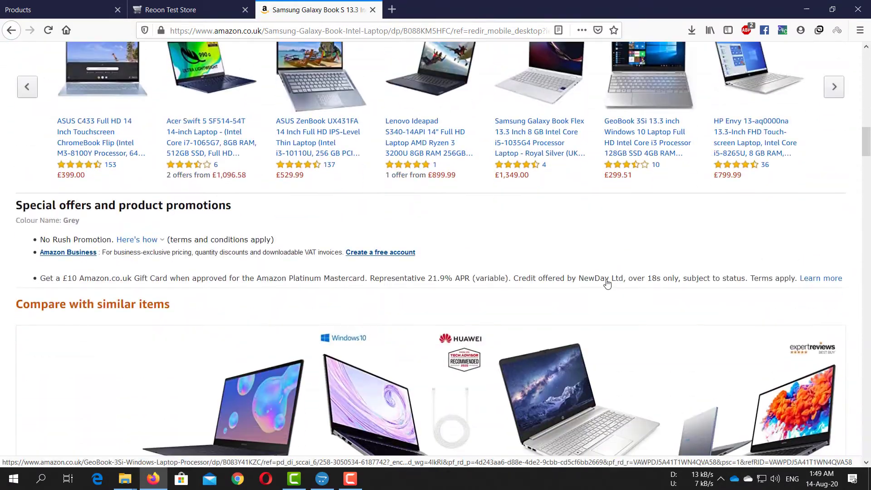
{"action": "scroll", "coordinate": [608, 283], "scroll_direction": "down", "scroll_amount": 18}
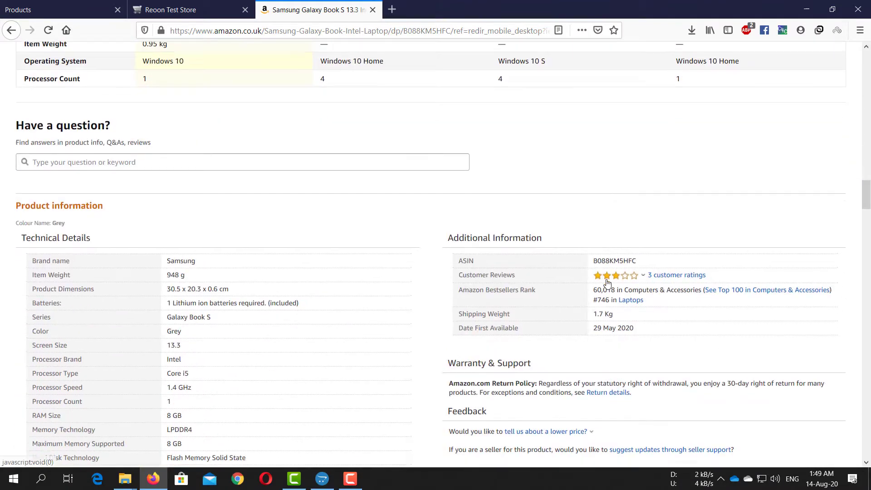
{"action": "scroll", "coordinate": [464, 267], "scroll_direction": "up", "scroll_amount": 3}
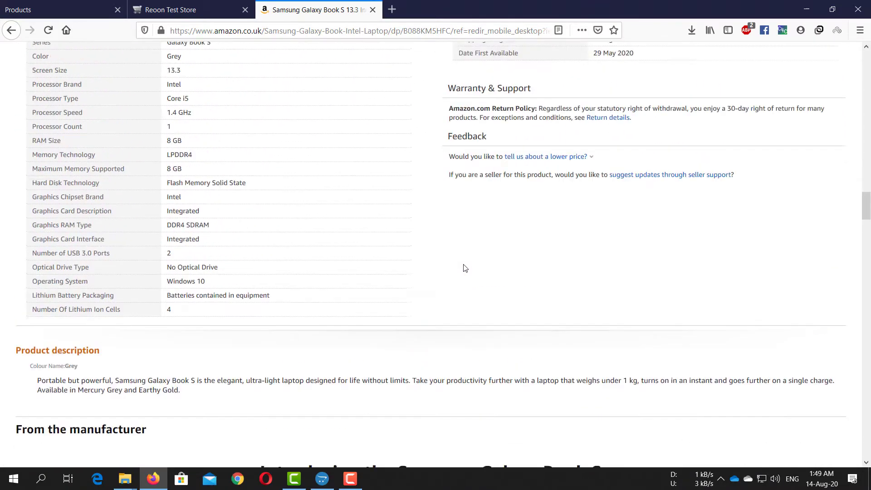
{"action": "scroll", "coordinate": [426, 268], "scroll_direction": "down", "scroll_amount": 5}
{"action": "scroll", "coordinate": [379, 269], "scroll_direction": "down", "scroll_amount": 16}
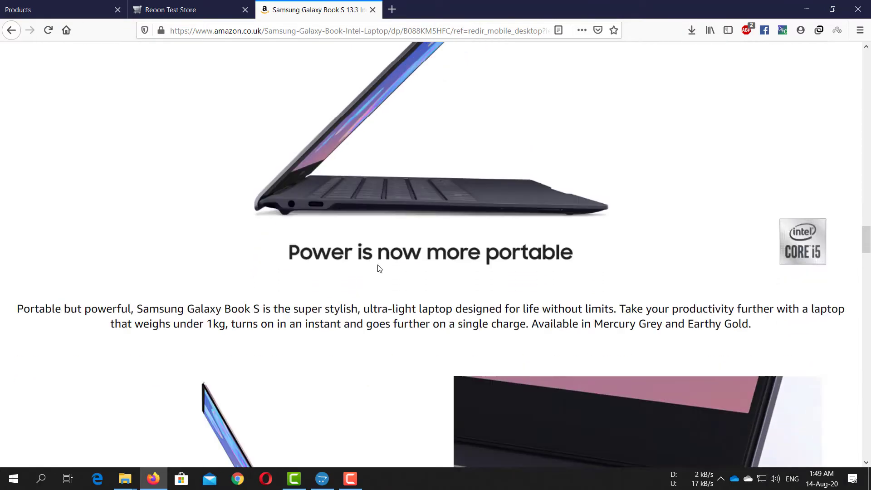
{"action": "scroll", "coordinate": [380, 269], "scroll_direction": "down", "scroll_amount": 15}
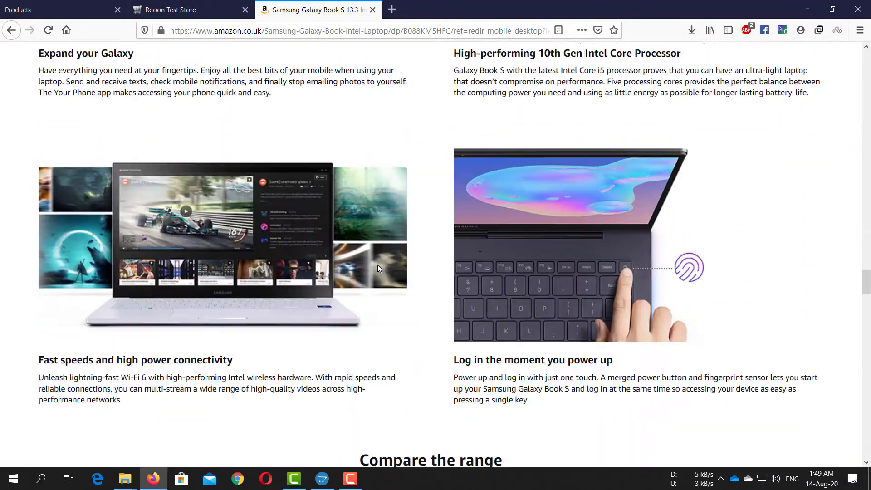
{"action": "scroll", "coordinate": [380, 269], "scroll_direction": "down", "scroll_amount": 15}
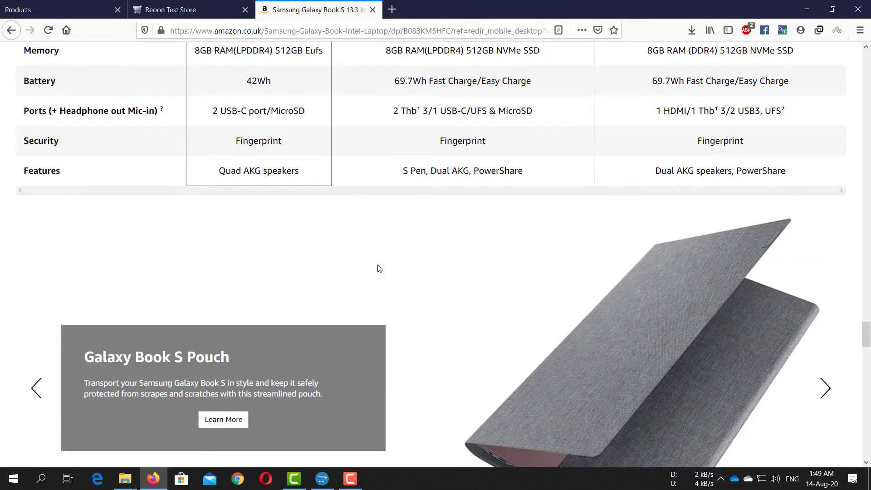
{"action": "scroll", "coordinate": [379, 268], "scroll_direction": "down", "scroll_amount": 15}
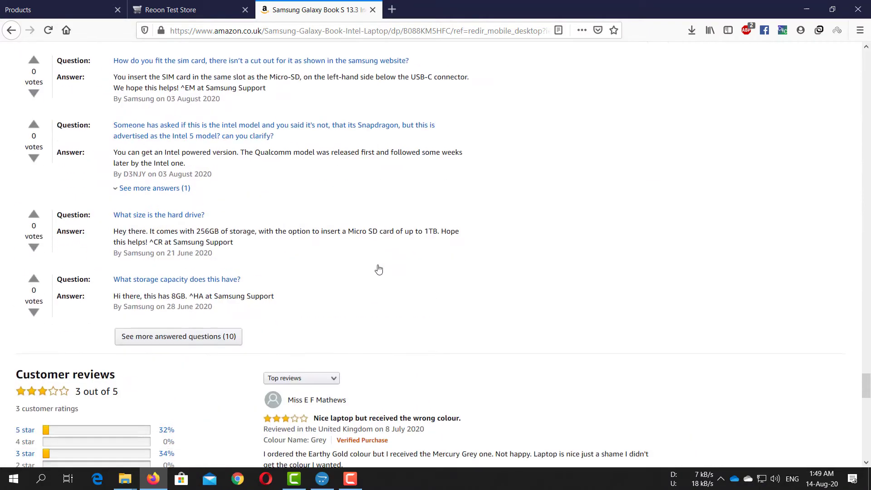
{"action": "scroll", "coordinate": [380, 269], "scroll_direction": "down", "scroll_amount": 3}
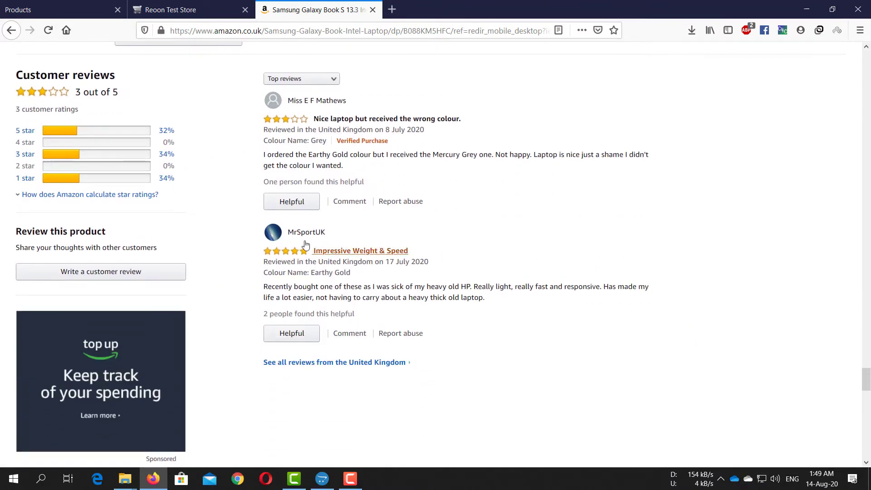
{"action": "left_click_drag", "start_coordinate": [318, 248], "coordinate": [267, 284]}
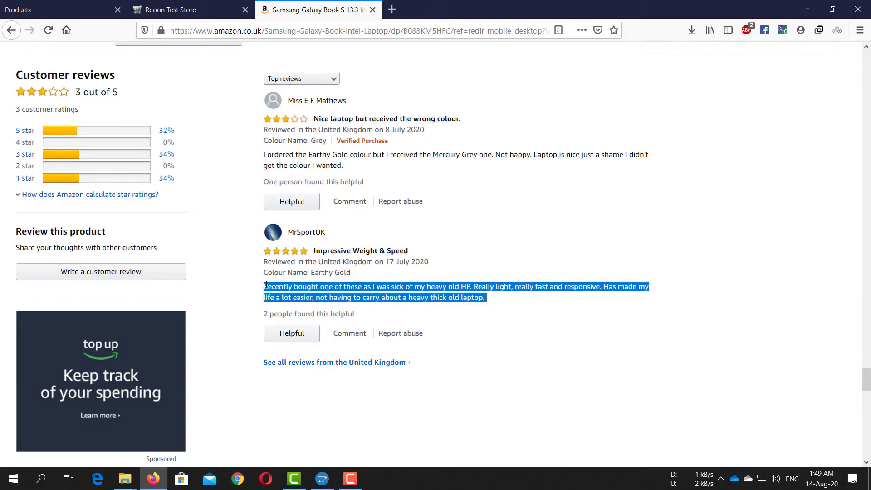
{"action": "left_click", "coordinate": [520, 315]}
{"action": "scroll", "coordinate": [421, 306], "scroll_direction": "down", "scroll_amount": 5}
{"action": "scroll", "coordinate": [384, 231], "scroll_direction": "up", "scroll_amount": 15}
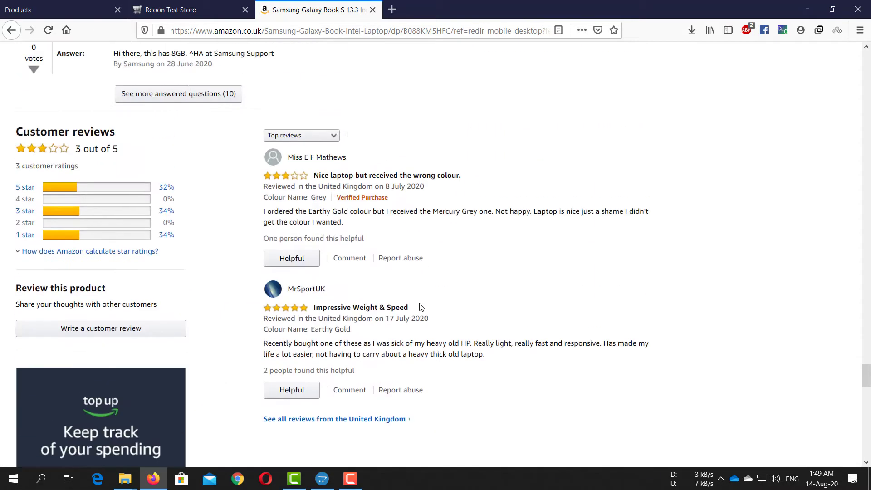
{"action": "scroll", "coordinate": [384, 231], "scroll_direction": "up", "scroll_amount": 20}
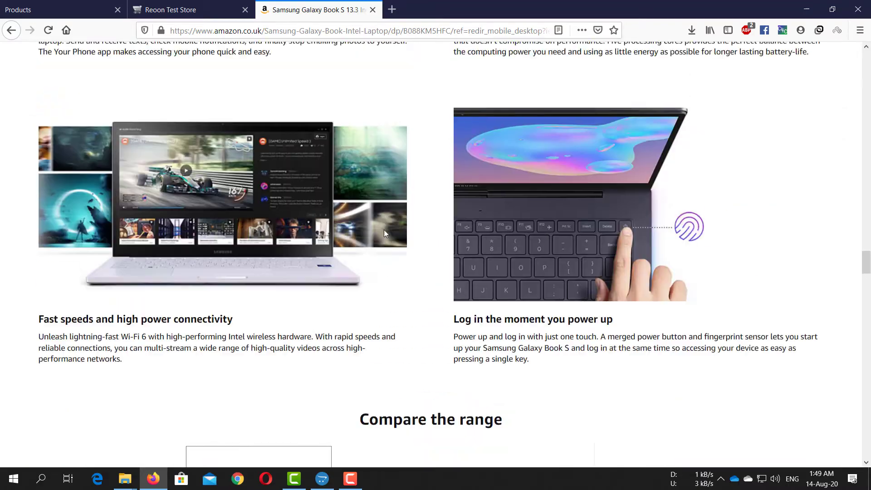
{"action": "scroll", "coordinate": [382, 250], "scroll_direction": "up", "scroll_amount": 20}
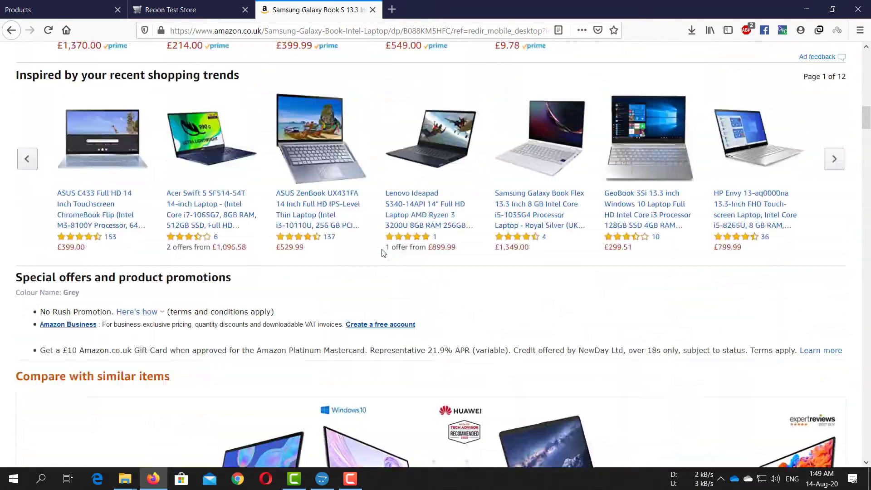
{"action": "scroll", "coordinate": [384, 253], "scroll_direction": "up", "scroll_amount": 15}
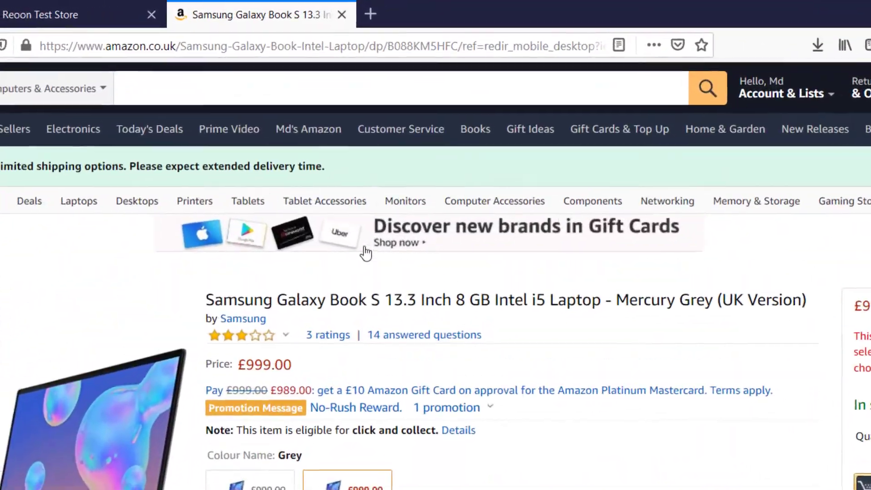
Step: Copy the ASIN B088KM5HFC from the Amazon address bar and minimize Firefox
{"action": "double_click", "coordinate": [418, 50]}
{"action": "key", "text": "ctrl+c"}
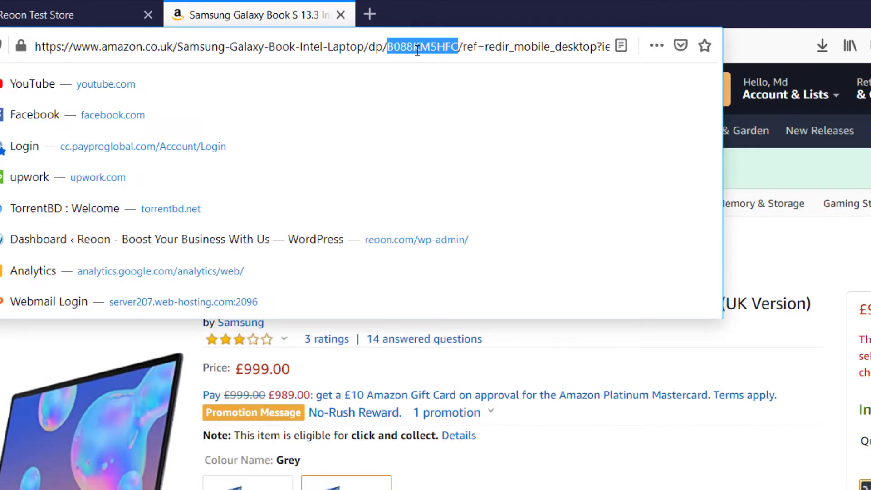
{"action": "right_click", "coordinate": [418, 50]}
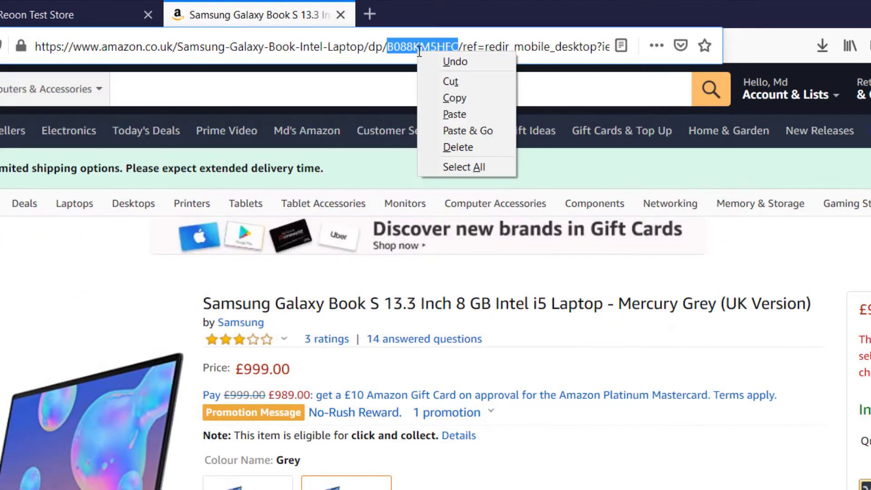
{"action": "left_click", "coordinate": [442, 97]}
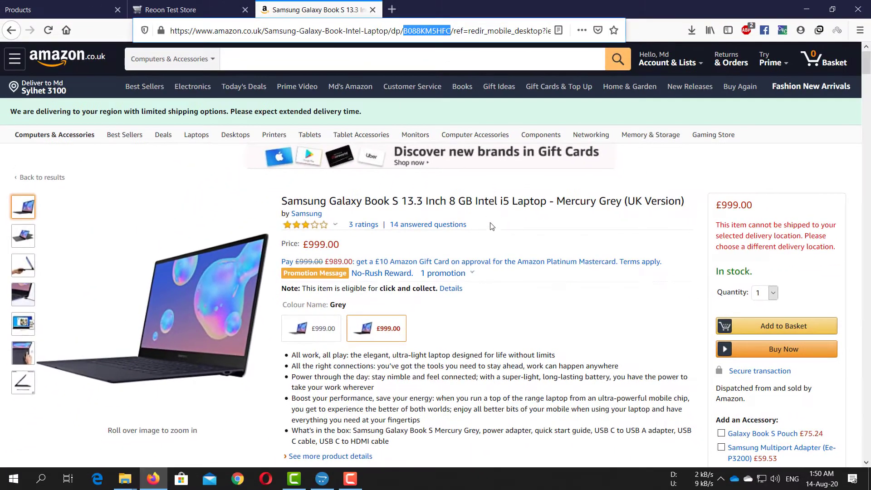
{"action": "left_click", "coordinate": [492, 232]}
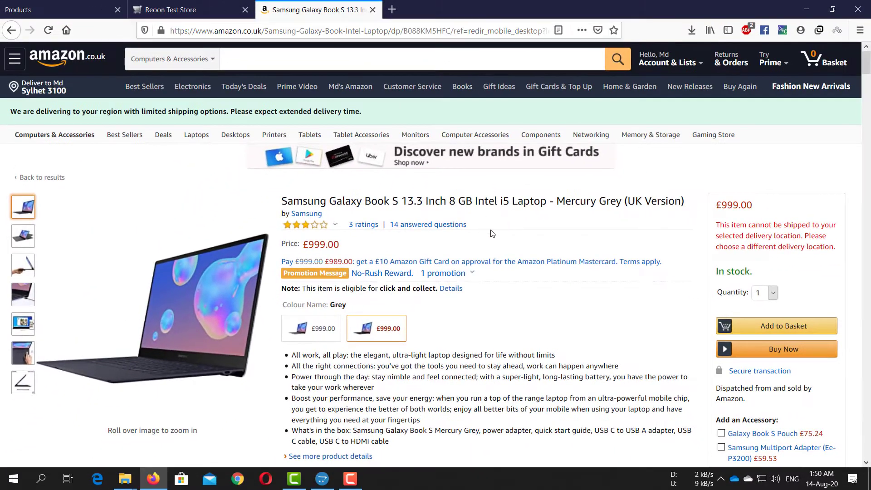
{"action": "left_click", "coordinate": [807, 9]}
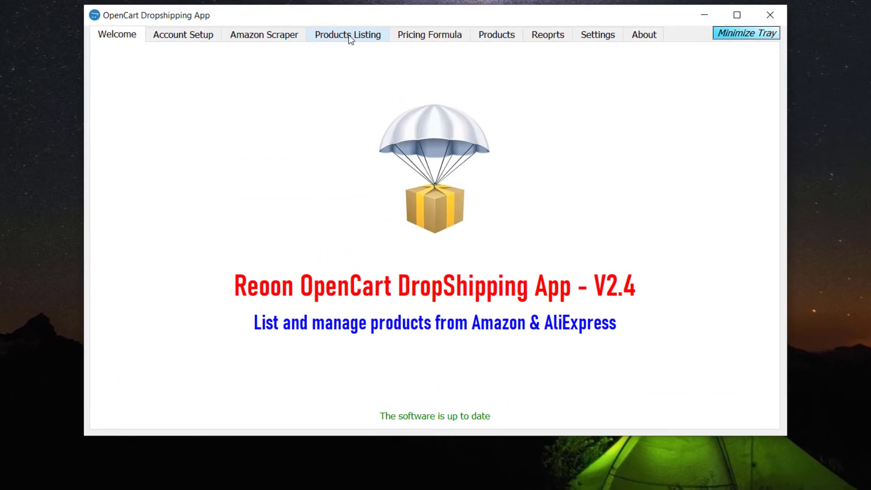
Step: Paste ASIN B088KM5HFC into the Products Listing ASIN box and choose category [18] Laptops & Notebooks
{"action": "left_click", "coordinate": [350, 39]}
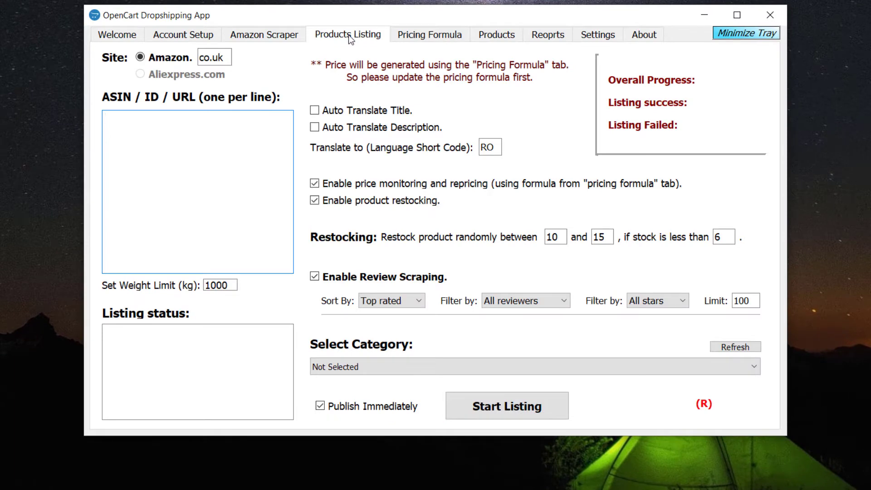
{"action": "right_click", "coordinate": [224, 131]}
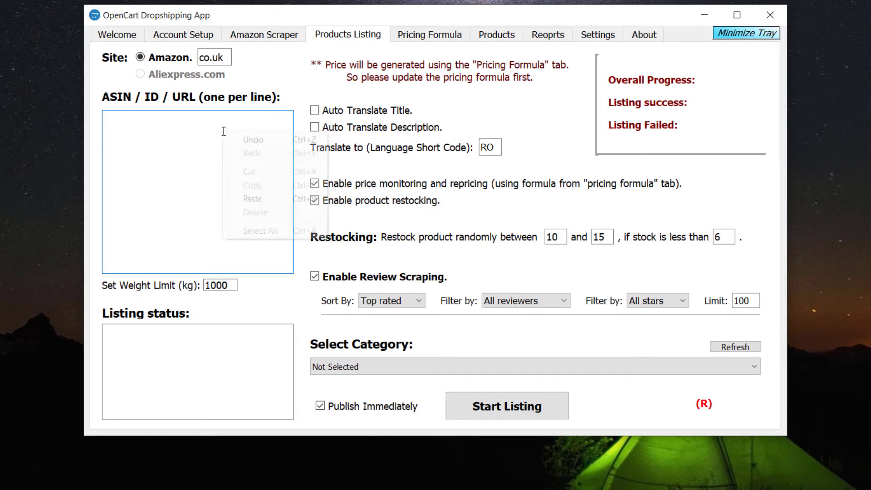
{"action": "left_click", "coordinate": [251, 200]}
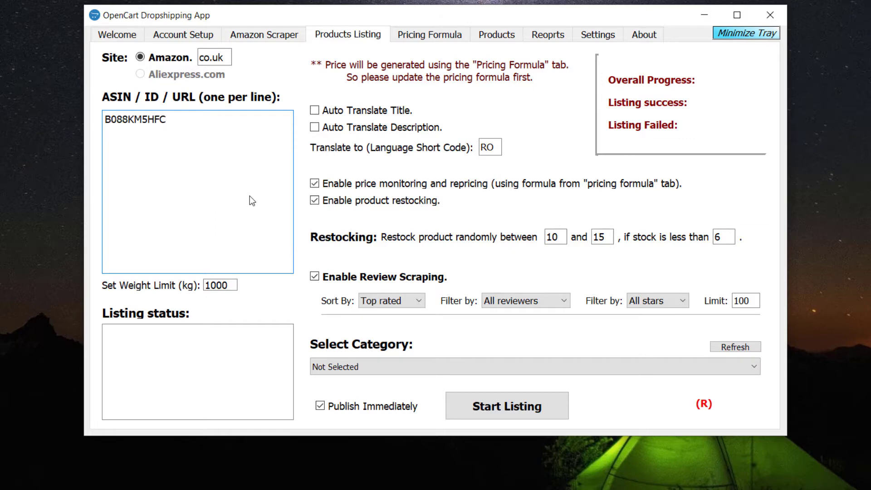
{"action": "left_click", "coordinate": [416, 371]}
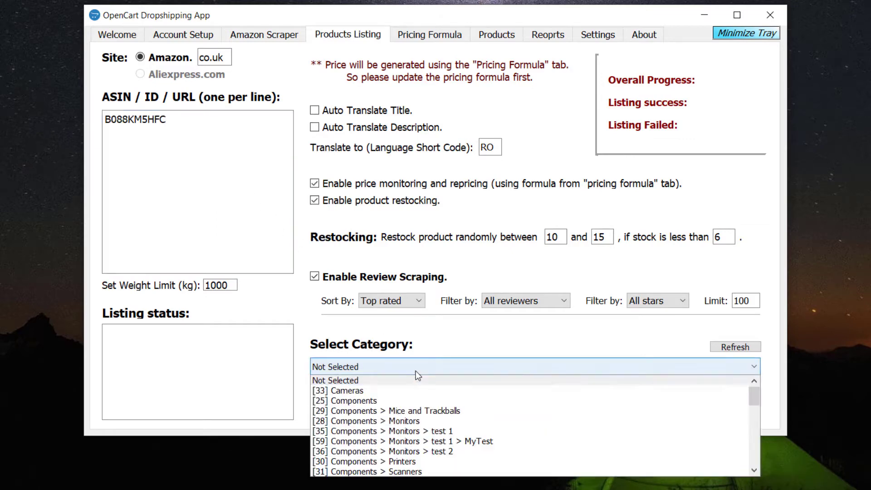
{"action": "scroll", "coordinate": [427, 418], "scroll_direction": "down", "scroll_amount": 2}
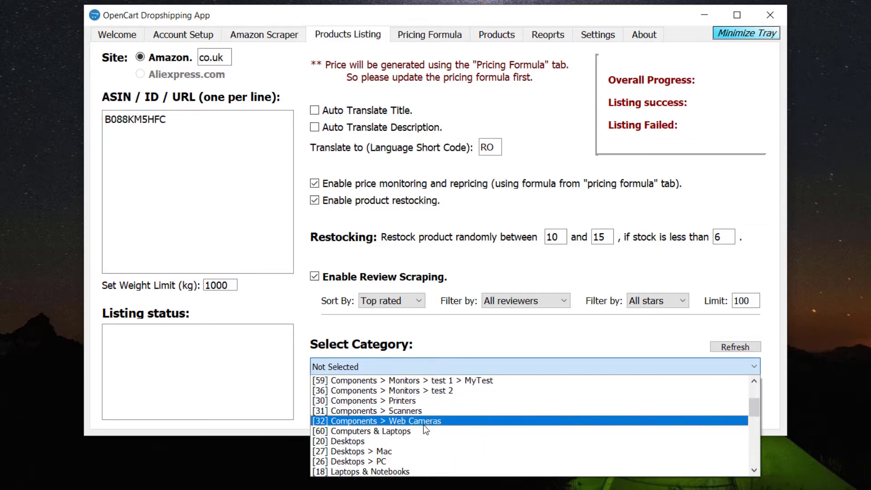
{"action": "scroll", "coordinate": [425, 429], "scroll_direction": "down", "scroll_amount": 2}
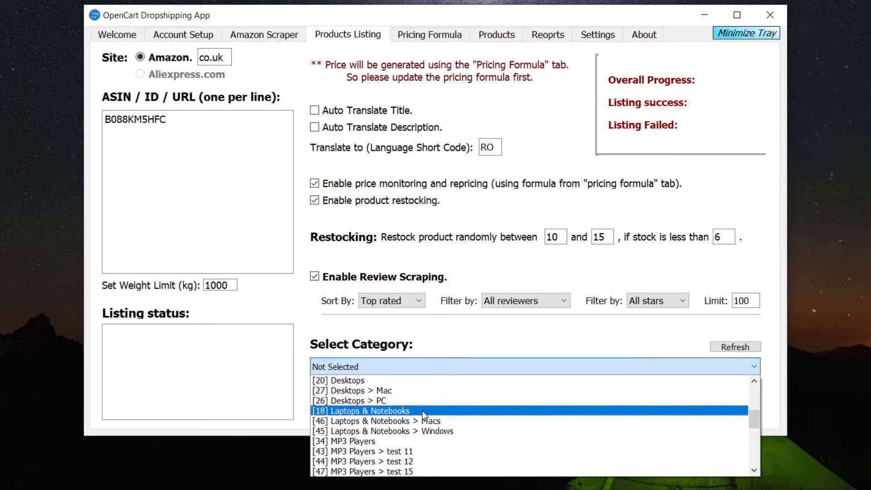
{"action": "left_click", "coordinate": [423, 410]}
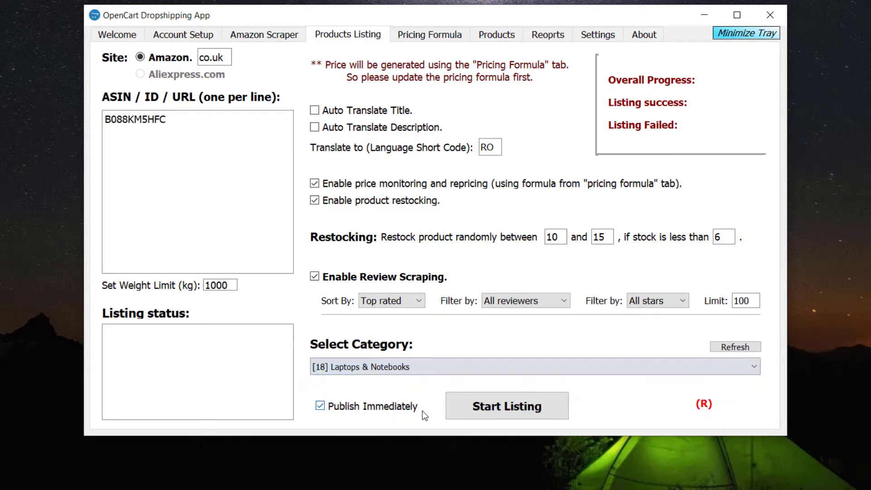
Step: Start listing B088KM5HFC, then view it in Products as ID 106, ACTIVE at 1579.99 PLN
{"action": "left_click", "coordinate": [498, 409]}
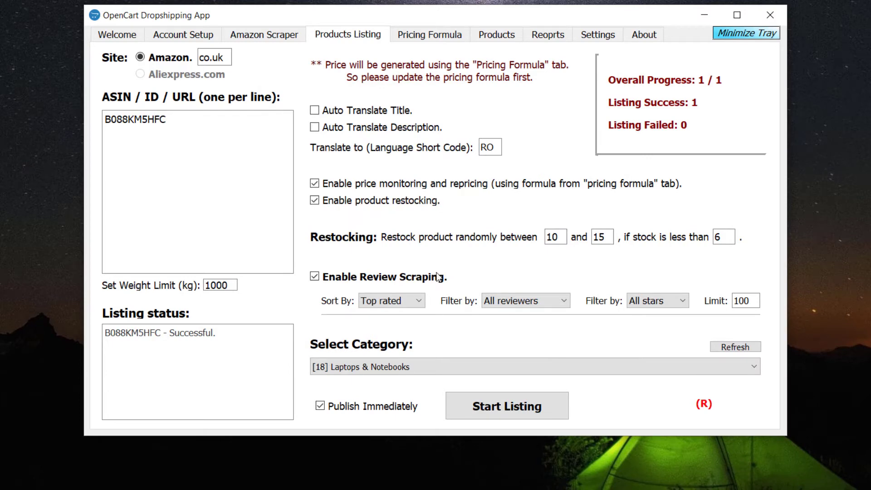
{"action": "left_click", "coordinate": [497, 34]}
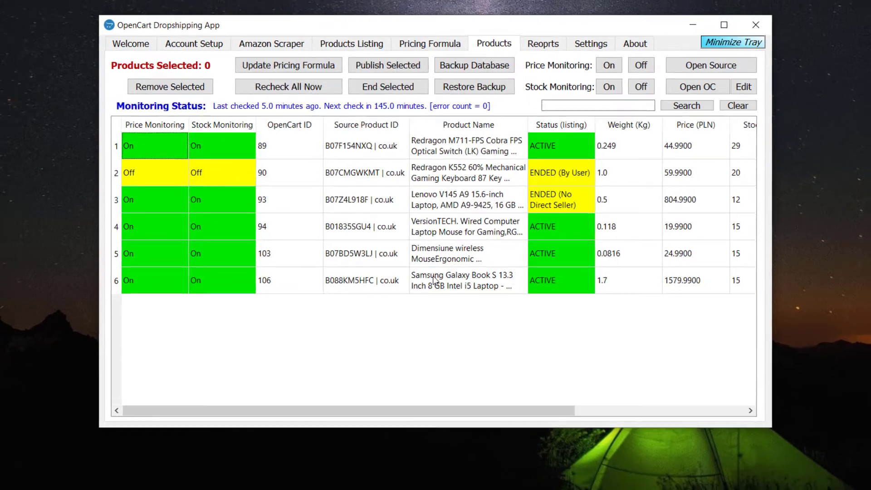
Step: Select the Samsung Galaxy Book S row and open it with Open OC in the store
{"action": "left_click", "coordinate": [435, 279]}
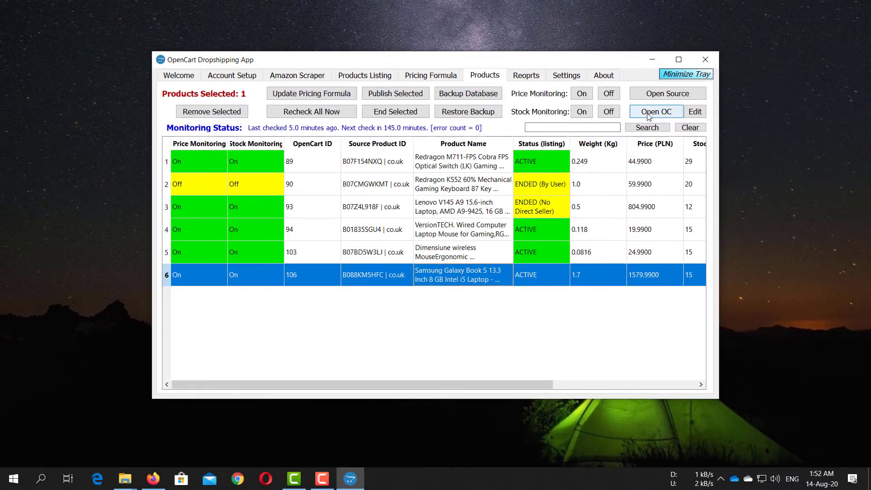
{"action": "left_click", "coordinate": [656, 112]}
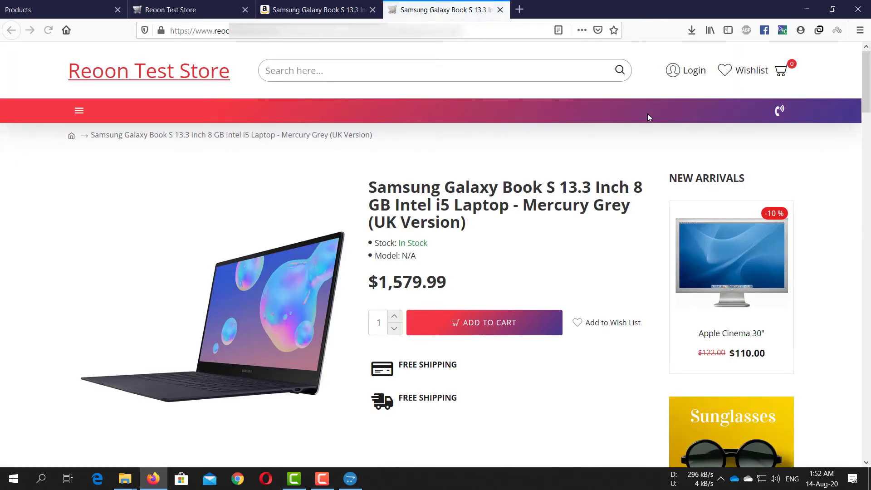
Step: Browse through the laptop's five product images on the store page
{"action": "scroll", "coordinate": [533, 150], "scroll_direction": "down", "scroll_amount": 4}
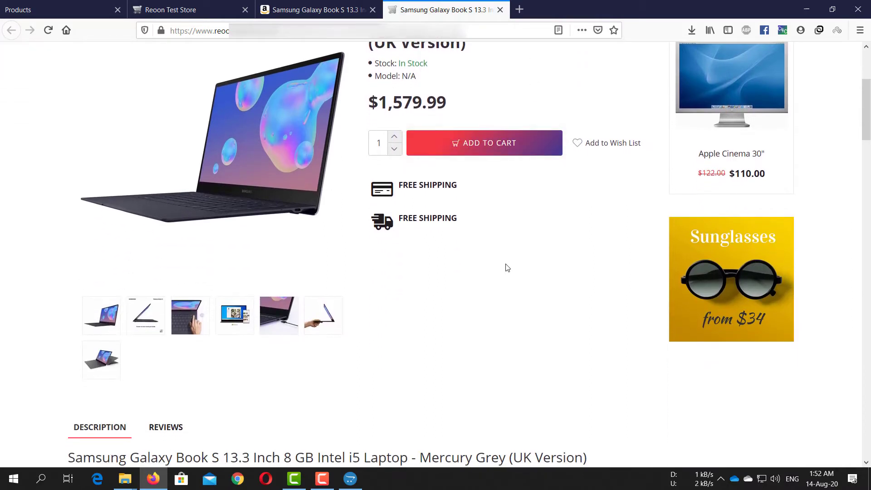
{"action": "left_click", "coordinate": [151, 326]}
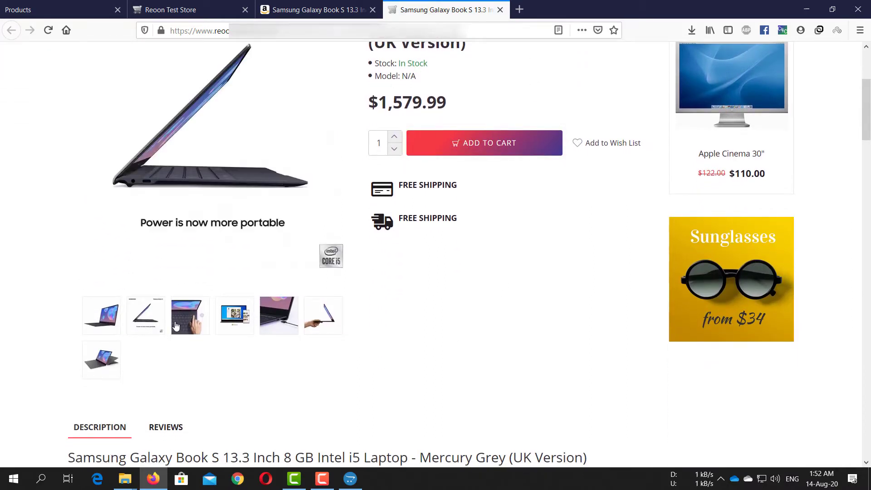
{"action": "left_click", "coordinate": [189, 324]}
{"action": "left_click", "coordinate": [230, 322]}
{"action": "left_click", "coordinate": [280, 318]}
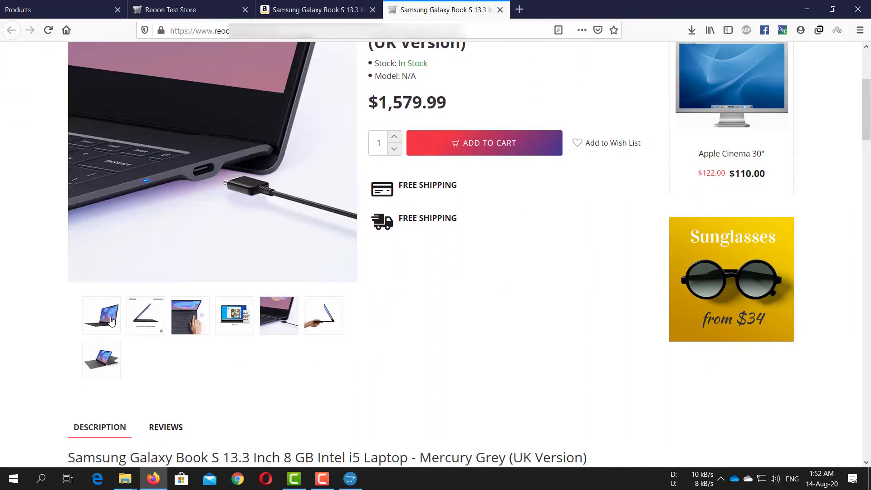
{"action": "left_click", "coordinate": [110, 319]}
Step: Scroll through the imported description, specifications and related products
{"action": "scroll", "coordinate": [427, 329], "scroll_direction": "down", "scroll_amount": 7}
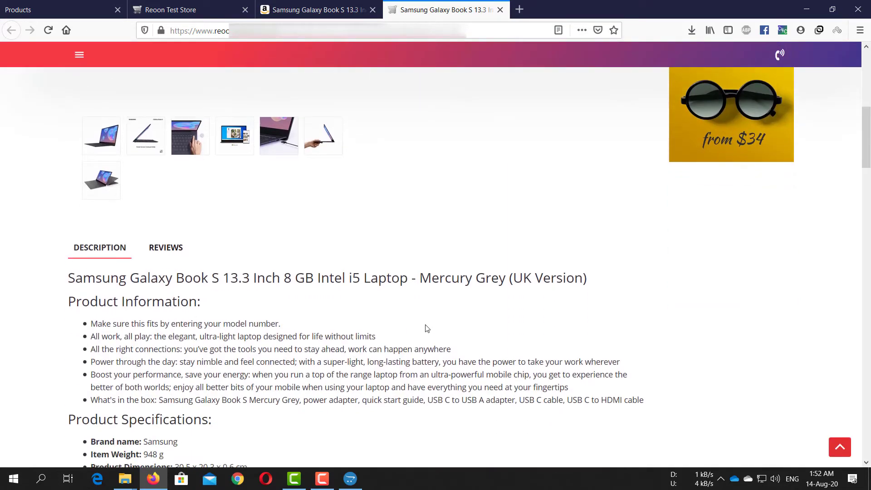
{"action": "scroll", "coordinate": [424, 328], "scroll_direction": "down", "scroll_amount": 11}
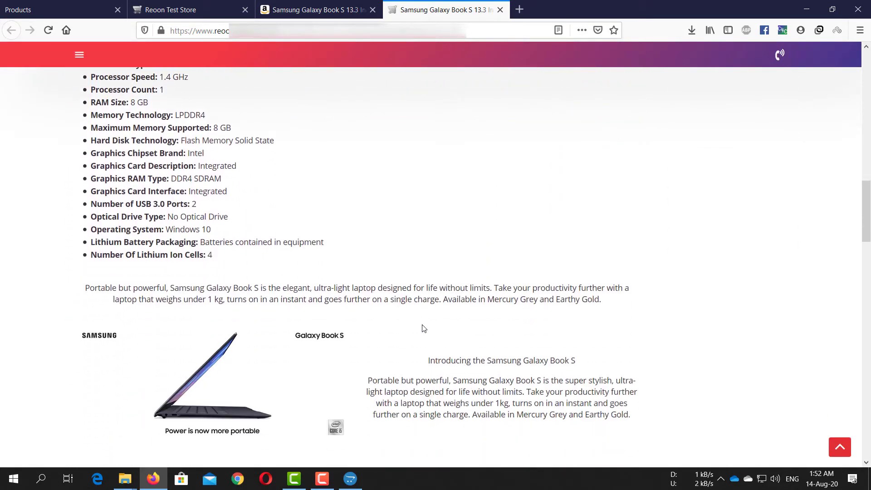
{"action": "scroll", "coordinate": [423, 328], "scroll_direction": "down", "scroll_amount": 12}
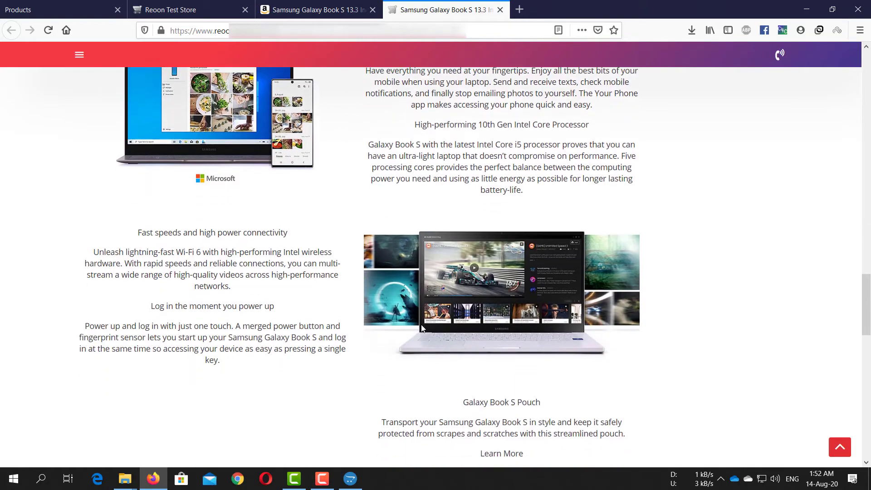
{"action": "scroll", "coordinate": [422, 325], "scroll_direction": "down", "scroll_amount": 3}
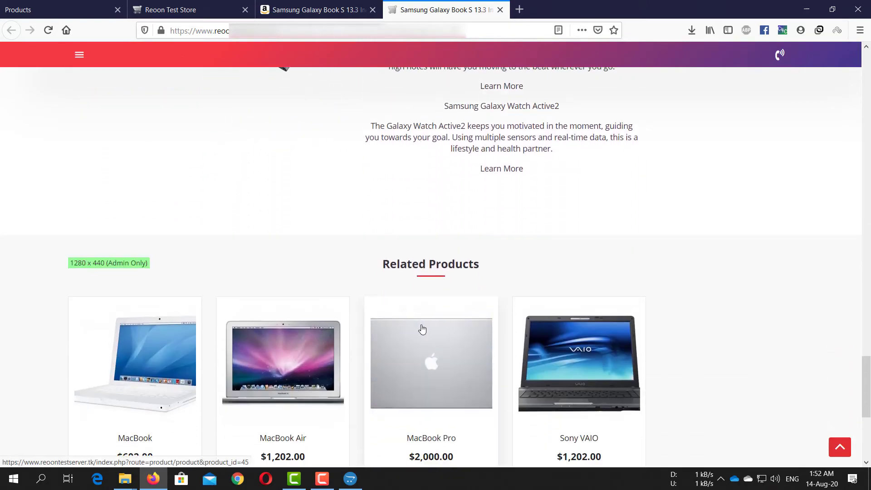
{"action": "scroll", "coordinate": [422, 327], "scroll_direction": "up", "scroll_amount": 8}
{"action": "scroll", "coordinate": [423, 328], "scroll_direction": "up", "scroll_amount": 20}
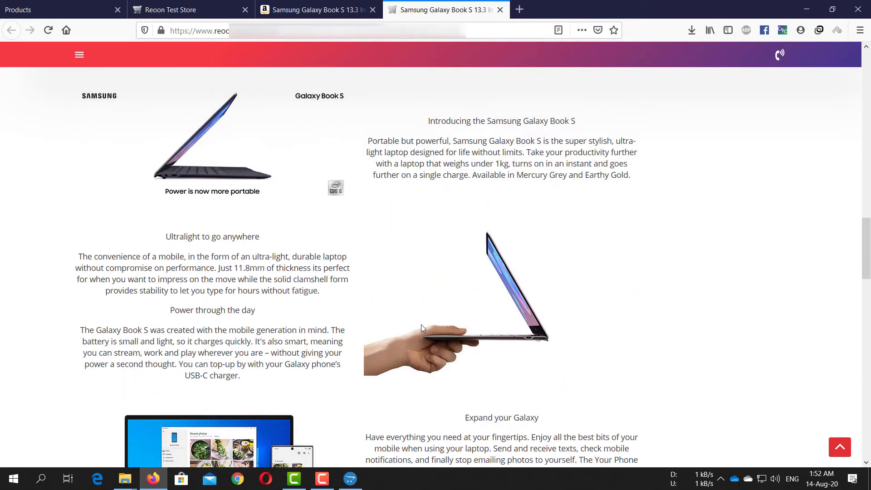
{"action": "scroll", "coordinate": [423, 327], "scroll_direction": "up", "scroll_amount": 6}
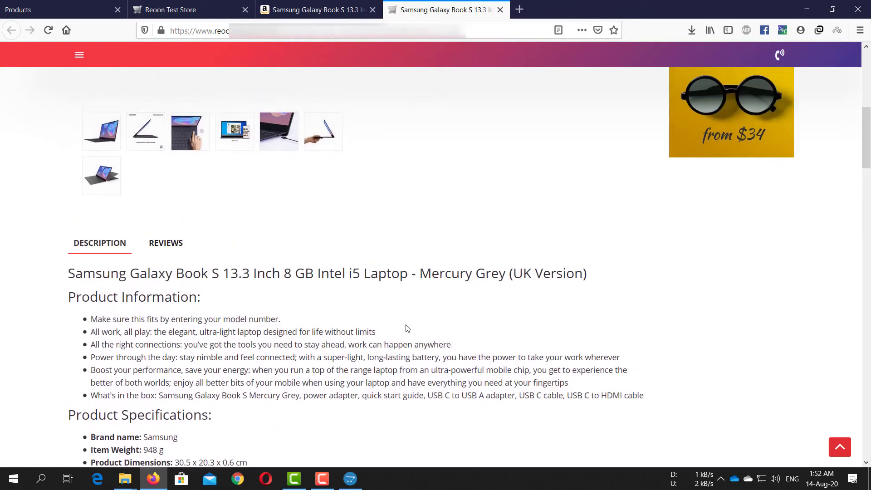
Step: Show the Reviews section and read the two imported Amazon customer reviews
{"action": "left_click", "coordinate": [173, 253]}
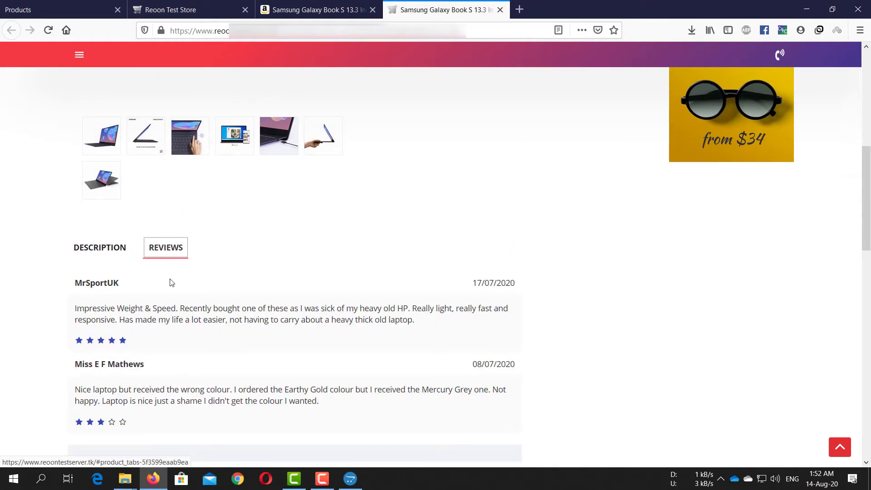
{"action": "scroll", "coordinate": [172, 281], "scroll_direction": "down", "scroll_amount": 1}
{"action": "left_click_drag", "start_coordinate": [415, 262], "coordinate": [74, 248]}
{"action": "left_click", "coordinate": [159, 231]}
{"action": "scroll", "coordinate": [325, 277], "scroll_direction": "down", "scroll_amount": 1}
{"action": "scroll", "coordinate": [325, 276], "scroll_direction": "up", "scroll_amount": 10}
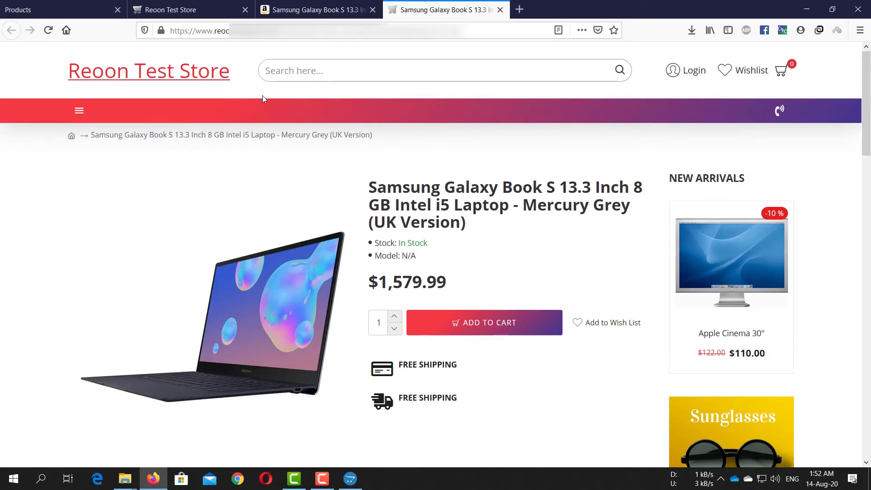
Step: End the Samsung Galaxy Book S listing in row 6 and reload its store page to see 'Product not found!'
{"action": "left_click", "coordinate": [520, 9]}
{"action": "left_click", "coordinate": [472, 7]}
{"action": "left_click", "coordinate": [350, 479]}
{"action": "left_click", "coordinate": [431, 263]}
{"action": "left_click", "coordinate": [424, 278]}
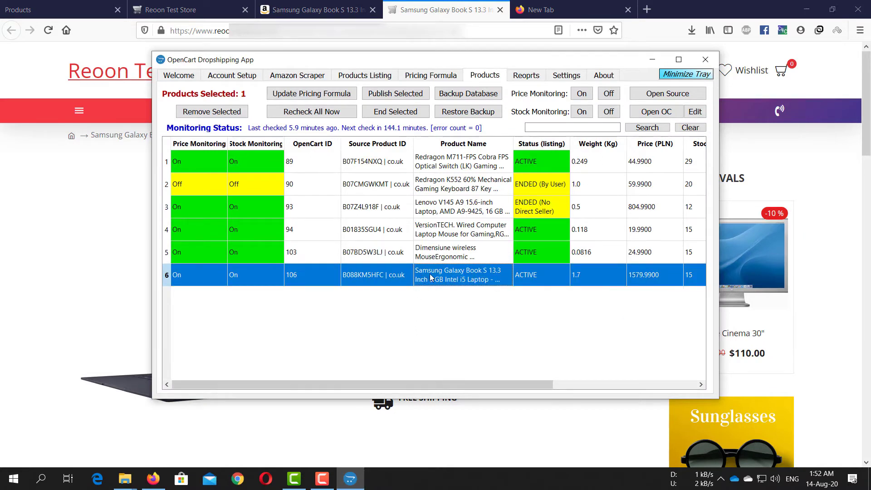
{"action": "left_click", "coordinate": [407, 114]}
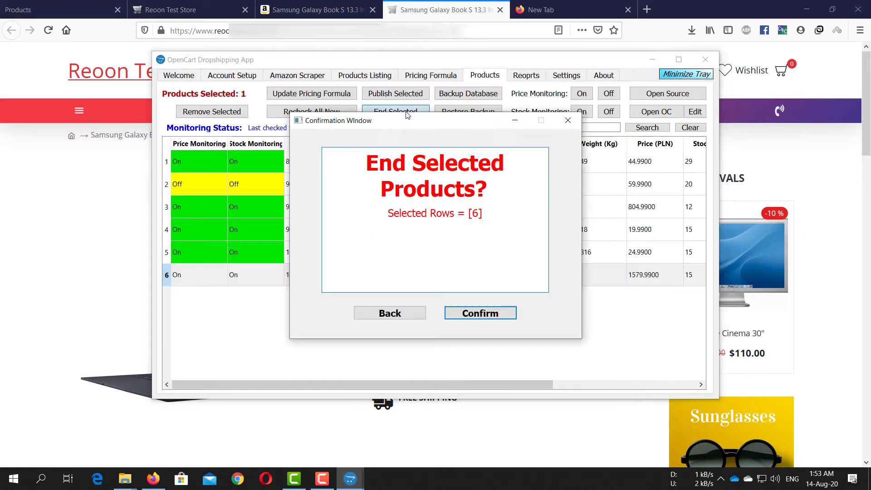
{"action": "left_click", "coordinate": [467, 315]}
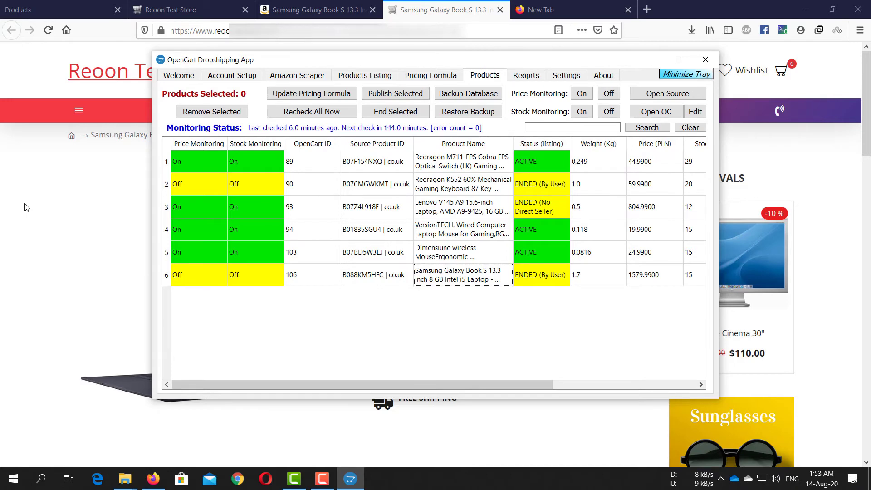
{"action": "left_click", "coordinate": [21, 88]}
{"action": "left_click", "coordinate": [48, 30]}
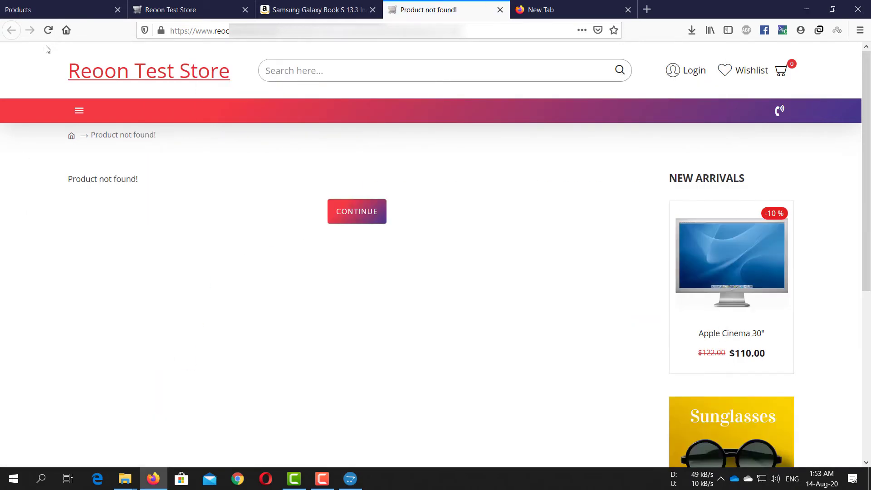
Step: Publish the ended Samsung Galaxy Book S listing in row 6 again from the Dropshipping App
{"action": "left_click_drag", "start_coordinate": [67, 187], "coordinate": [142, 179]}
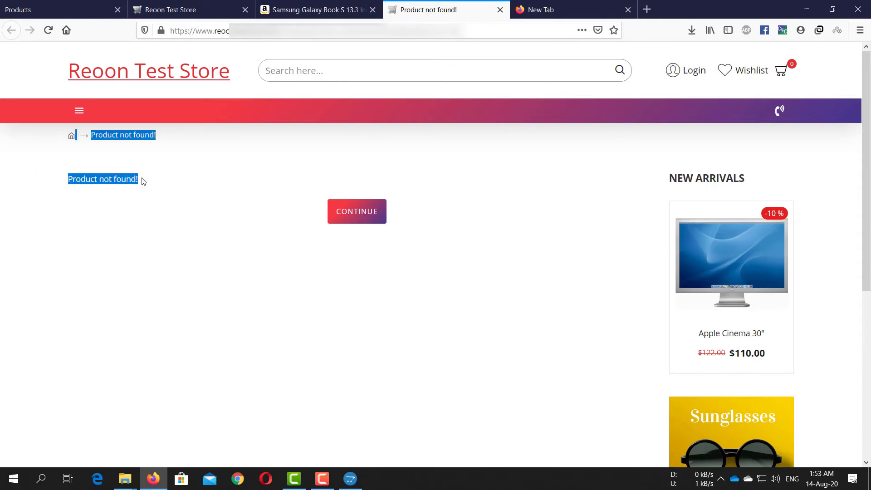
{"action": "left_click", "coordinate": [151, 181]}
{"action": "left_click", "coordinate": [350, 478]}
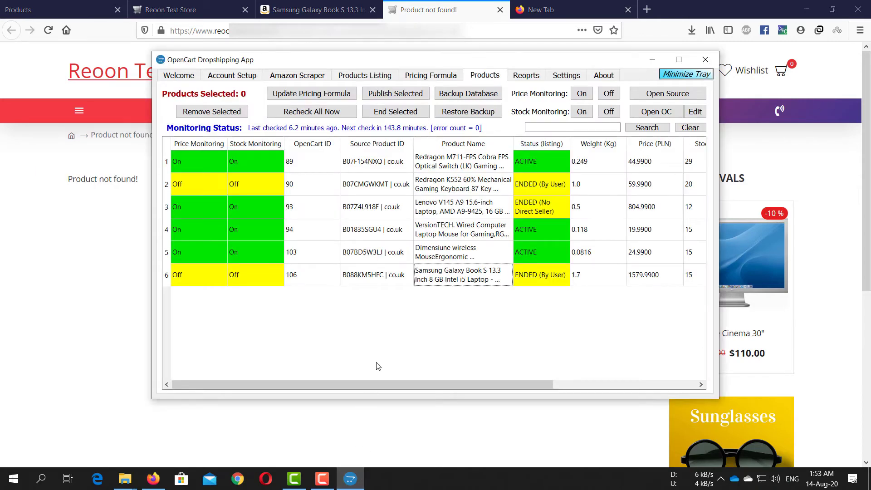
{"action": "left_click", "coordinate": [417, 278]}
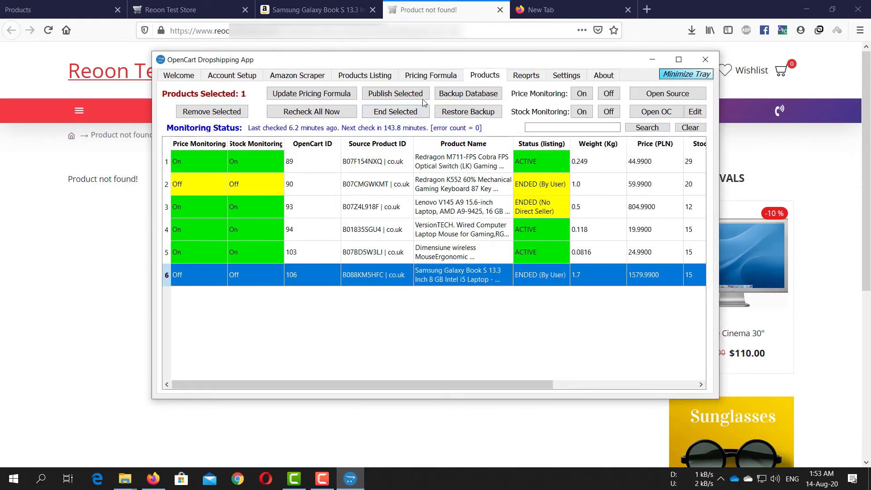
{"action": "left_click", "coordinate": [399, 94]}
{"action": "left_click", "coordinate": [462, 312]}
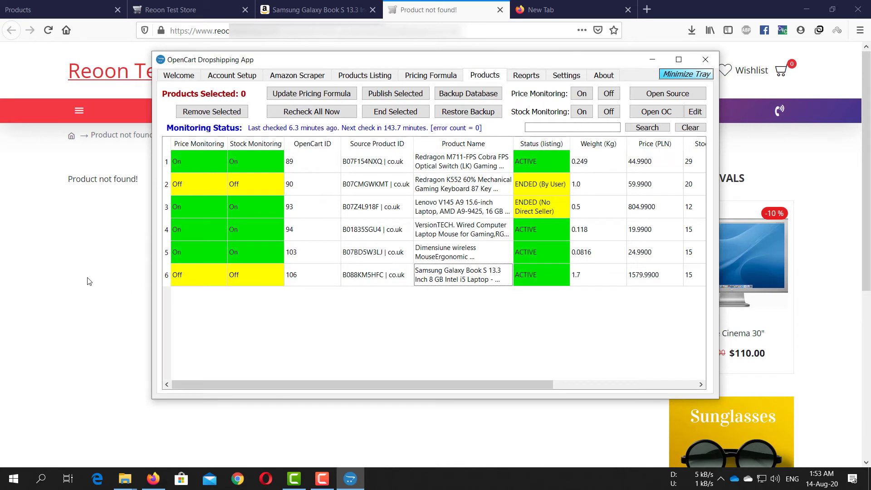
Step: Reload the product page to confirm the laptop is live again at $1,579.99
{"action": "left_click", "coordinate": [89, 281]}
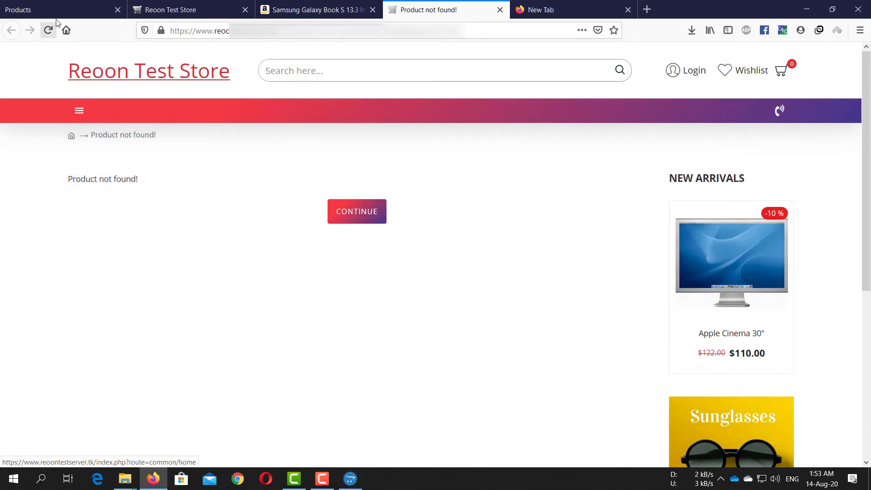
{"action": "left_click", "coordinate": [48, 30]}
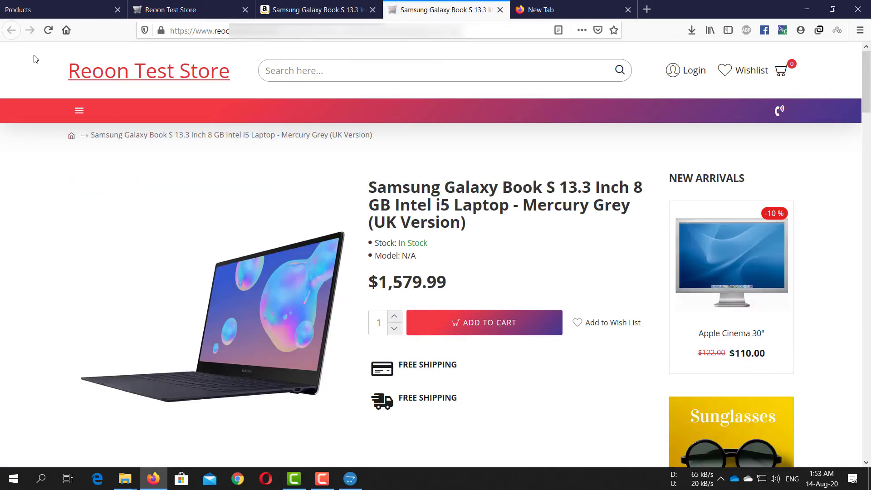
{"action": "scroll", "coordinate": [34, 57], "scroll_direction": "down", "scroll_amount": 5}
{"action": "scroll", "coordinate": [34, 57], "scroll_direction": "up", "scroll_amount": 5}
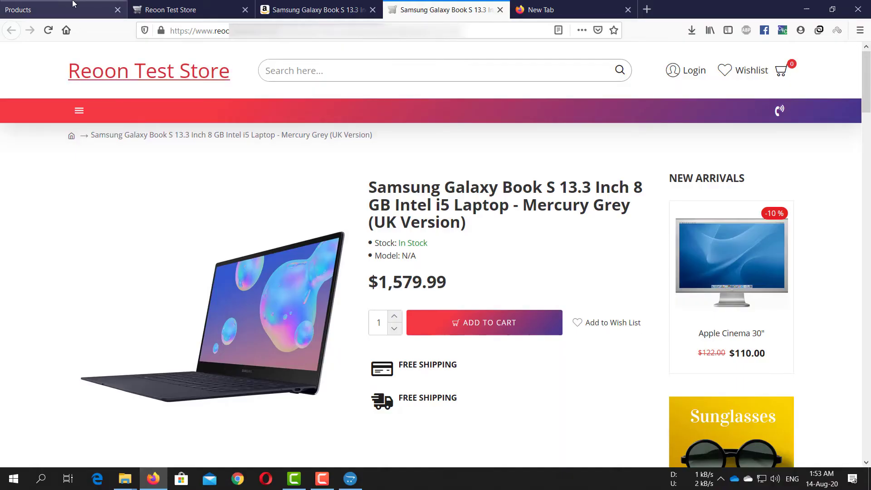
{"action": "left_click", "coordinate": [74, 4]}
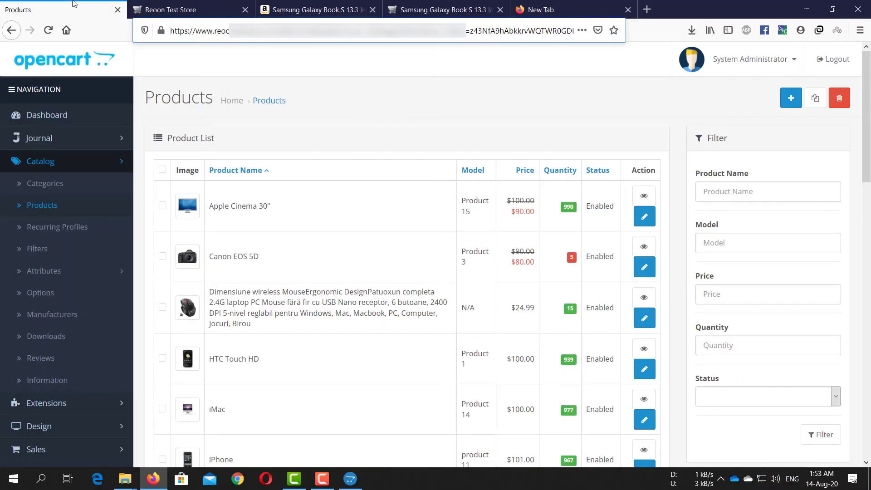
Step: Reload the admin Products list and edit the Samsung Galaxy Book S (Enabled, $1,579.99, quantity 15)
{"action": "left_click", "coordinate": [48, 33]}
{"action": "scroll", "coordinate": [225, 90], "scroll_direction": "down", "scroll_amount": 6}
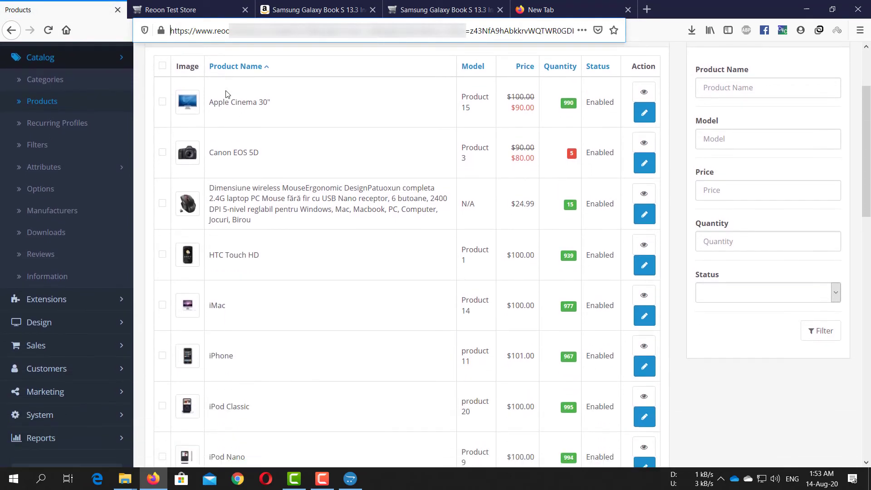
{"action": "scroll", "coordinate": [227, 93], "scroll_direction": "down", "scroll_amount": 6}
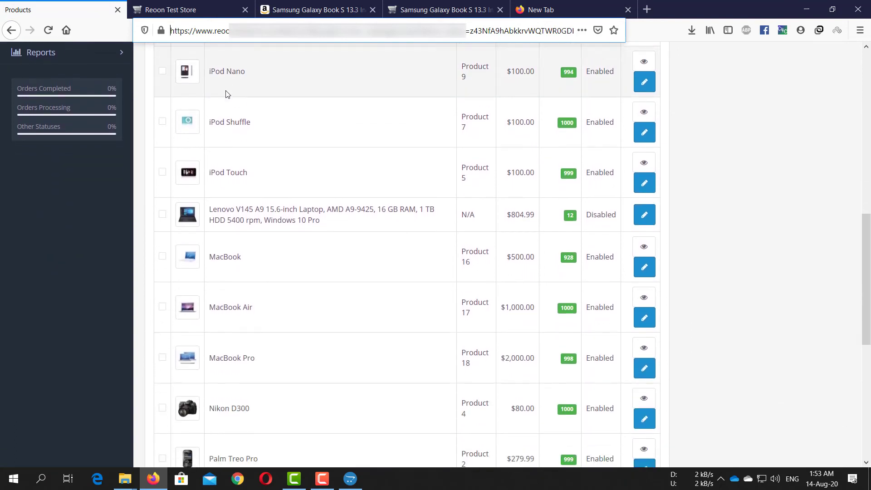
{"action": "scroll", "coordinate": [227, 94], "scroll_direction": "down", "scroll_amount": 5}
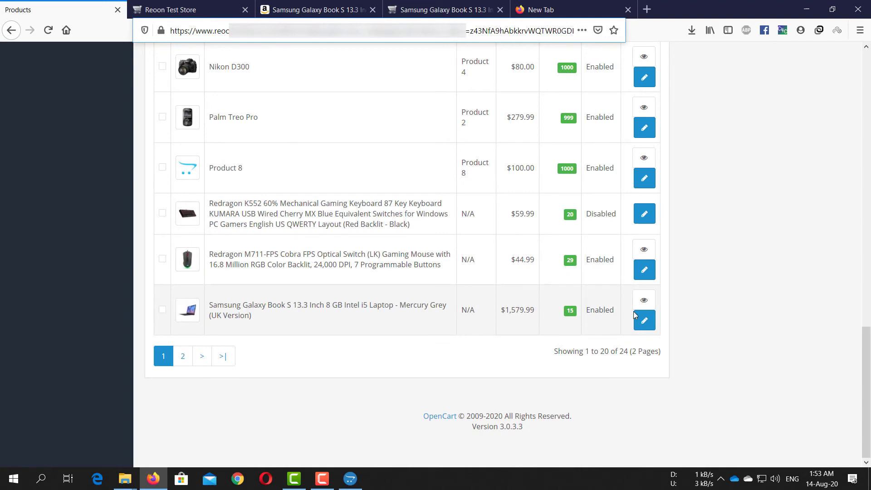
{"action": "left_click", "coordinate": [645, 322]}
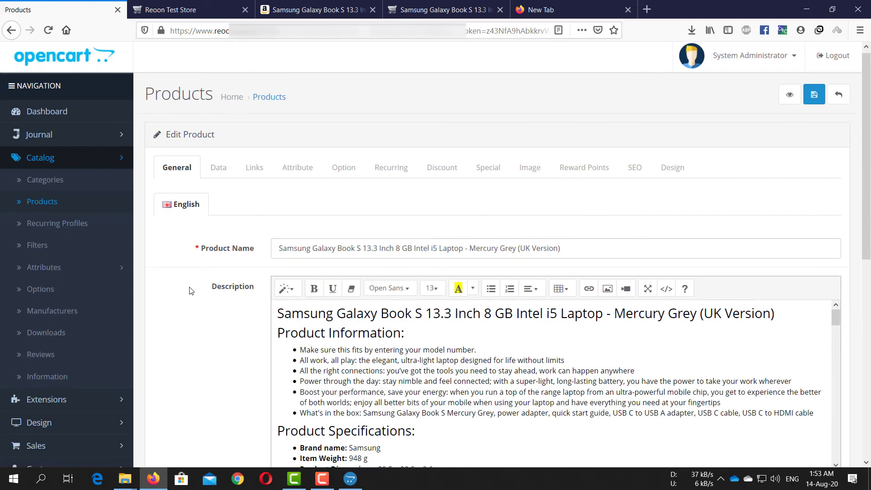
Step: On the Samsung laptop's Data tab, highlight the Amazon.co.uk URL in the Location field
{"action": "scroll", "coordinate": [191, 291], "scroll_direction": "down", "scroll_amount": 4}
{"action": "scroll", "coordinate": [399, 202], "scroll_direction": "down", "scroll_amount": 10}
{"action": "scroll", "coordinate": [400, 206], "scroll_direction": "down", "scroll_amount": 3}
{"action": "scroll", "coordinate": [181, 238], "scroll_direction": "up", "scroll_amount": 4}
{"action": "left_click", "coordinate": [217, 172]}
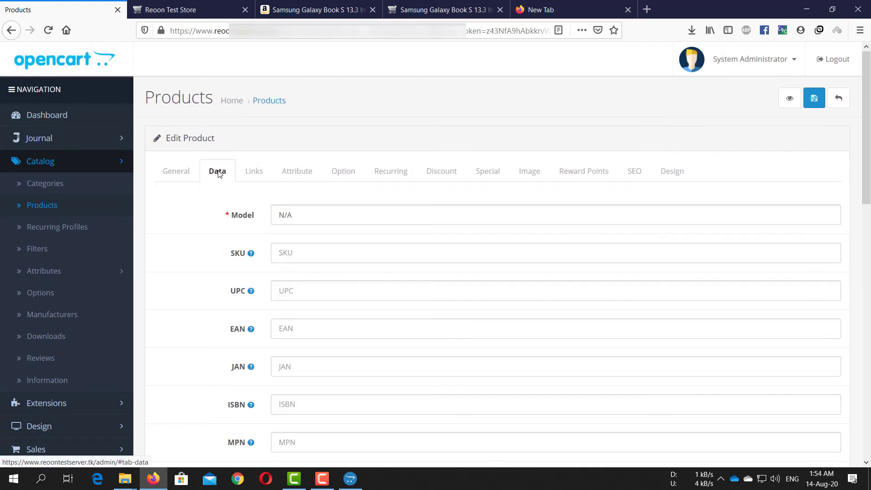
{"action": "scroll", "coordinate": [212, 220], "scroll_direction": "down", "scroll_amount": 7}
{"action": "left_click_drag", "start_coordinate": [436, 181], "coordinate": [278, 180]}
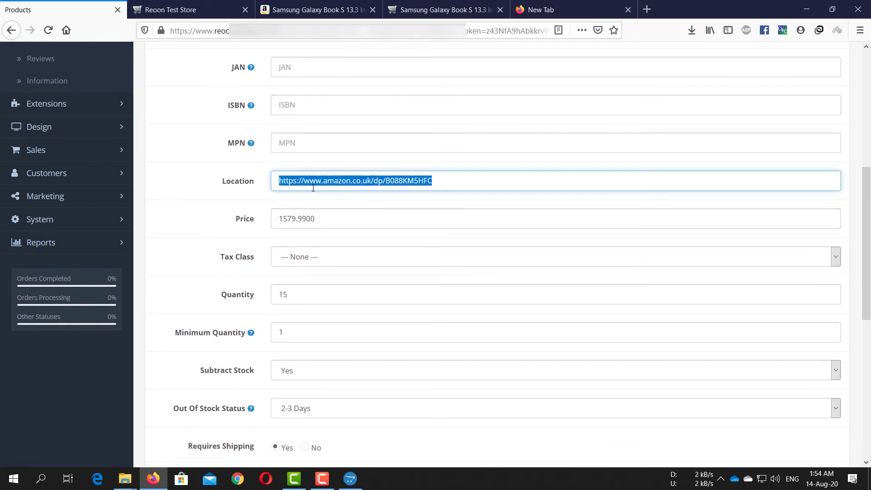
{"action": "left_click_drag", "start_coordinate": [434, 180], "coordinate": [275, 182]}
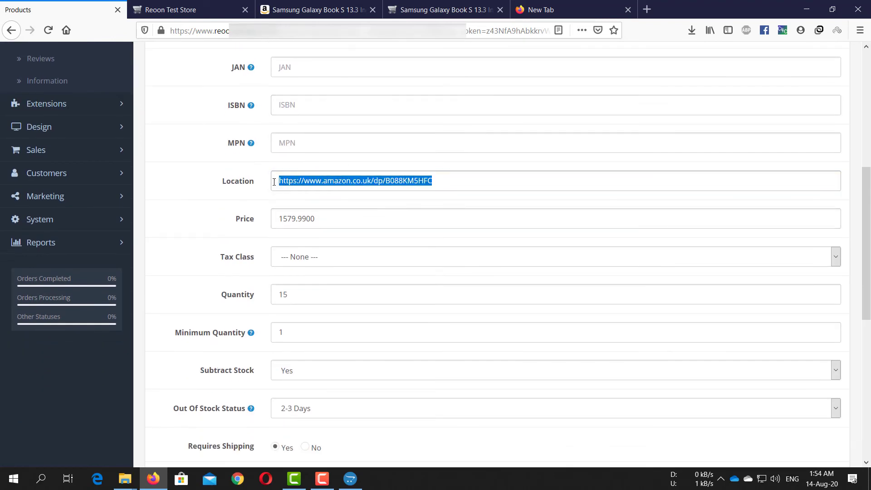